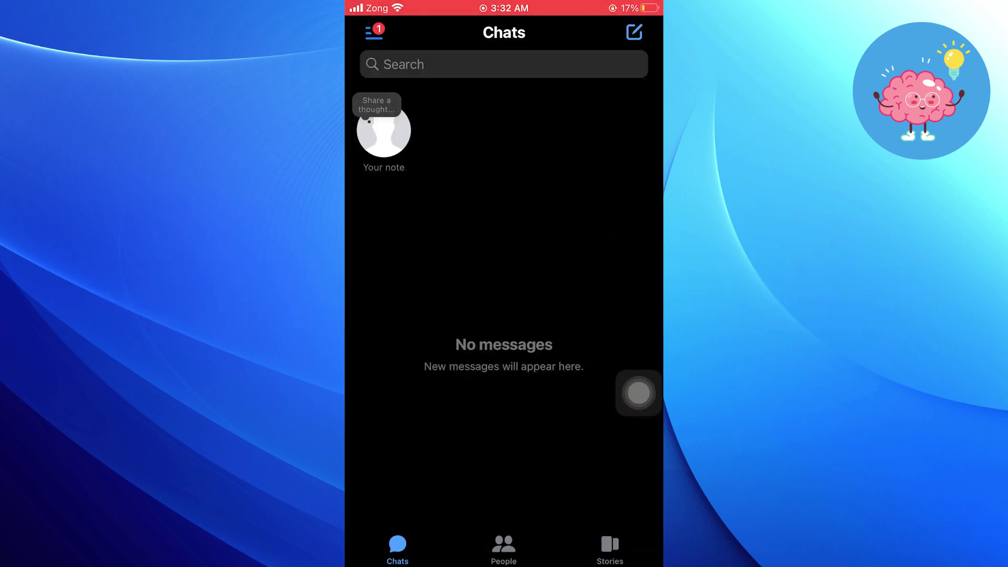
# Bring up the Messenger side menu over the Chats screen.
pyautogui.click(373, 31)
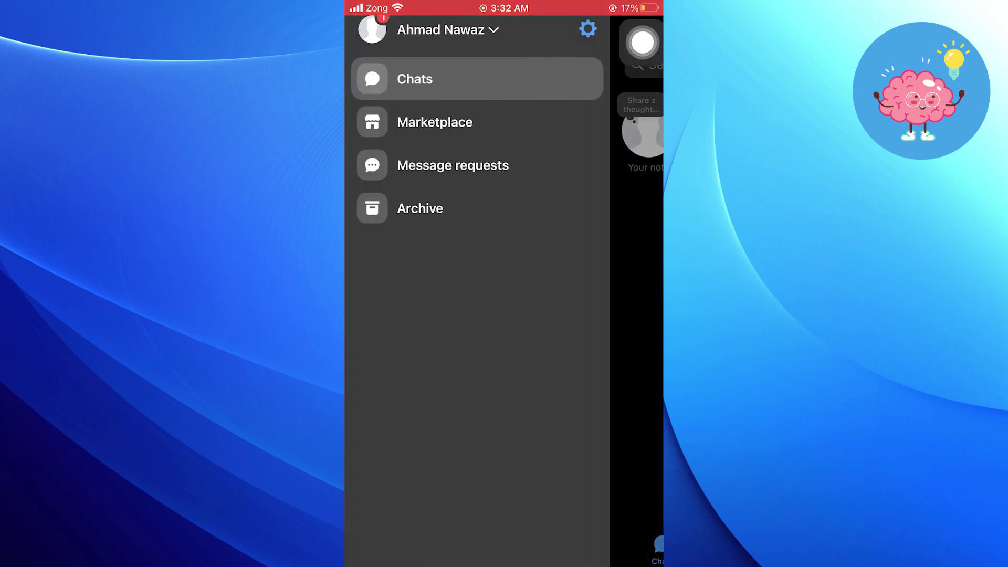
# Go into Messenger Settings from the side menu.
pyautogui.click(588, 29)
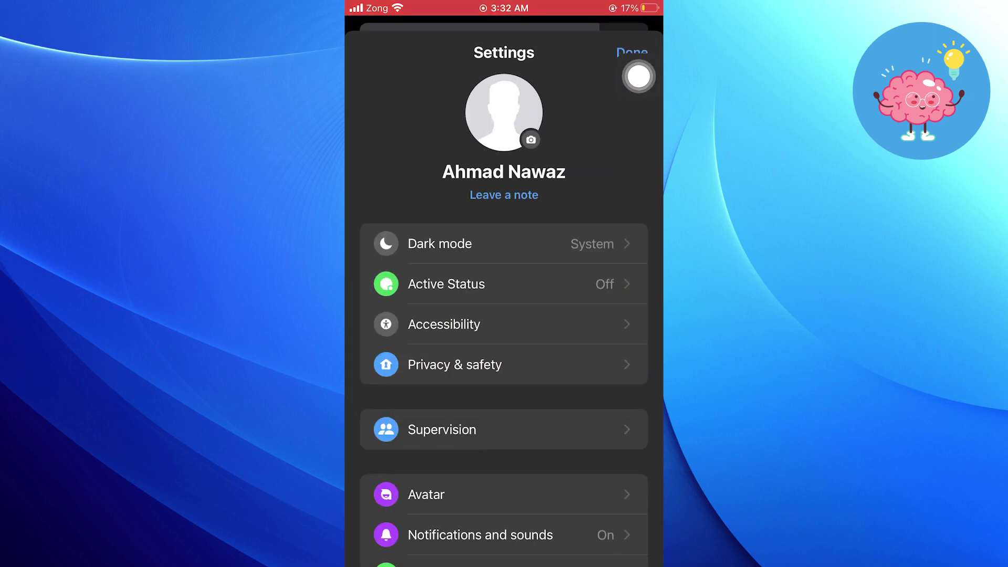
pyautogui.scroll(-5, 504, 315)
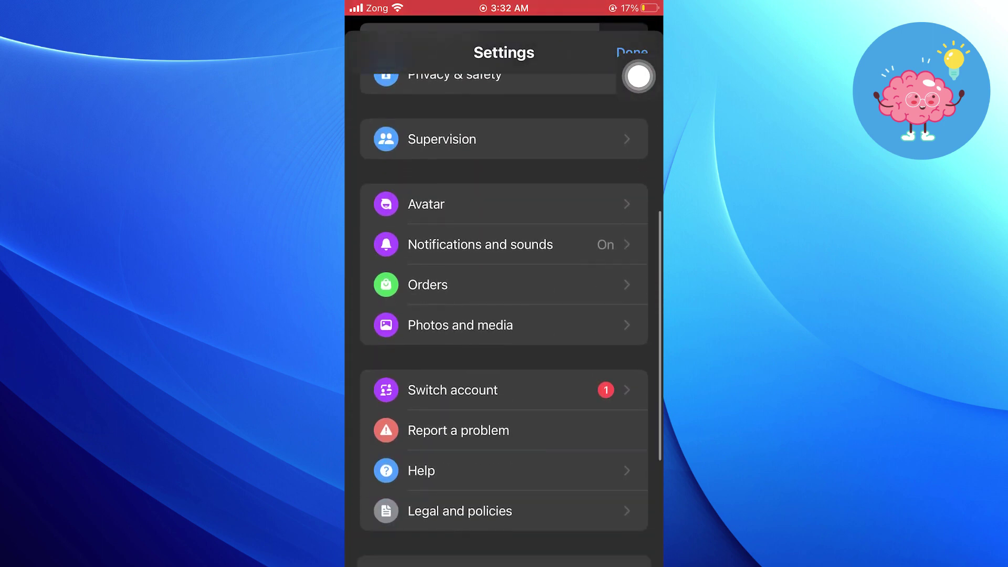
pyautogui.scroll(-3, 504, 315)
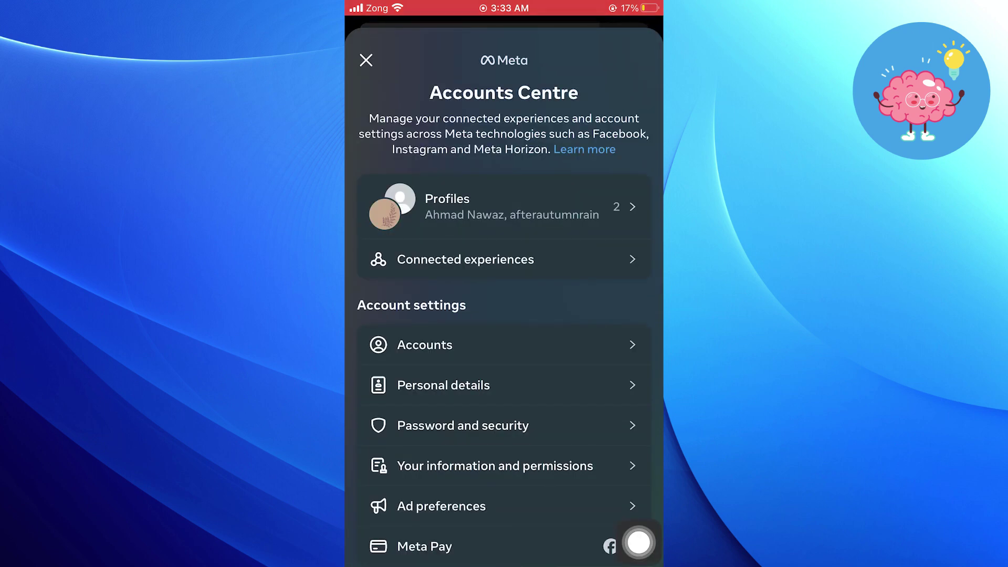
pyautogui.scroll(-2, 505, 354)
# Reach the Phone contacts page for the Messenger account via Upload contacts.
pyautogui.click(637, 456)
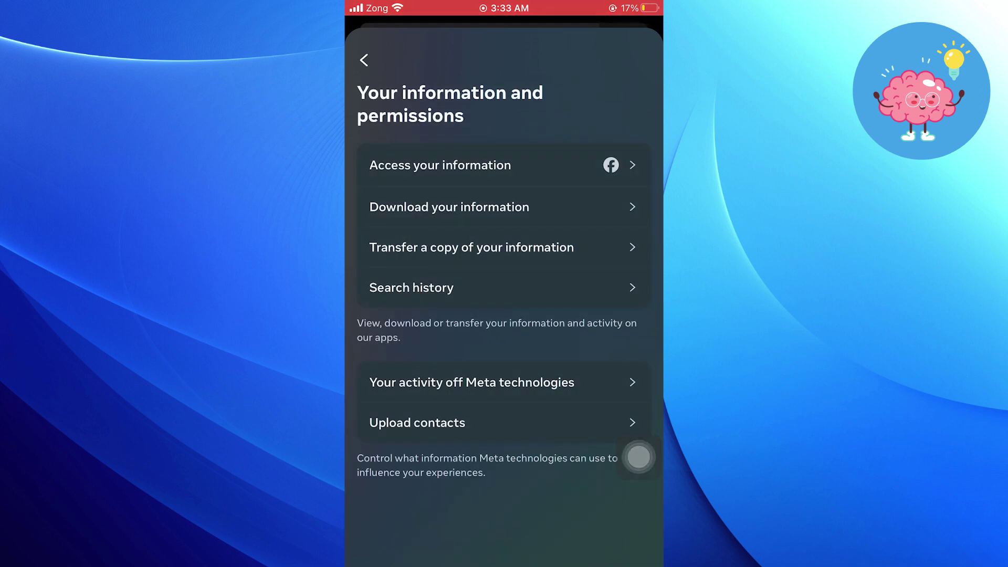
pyautogui.click(634, 425)
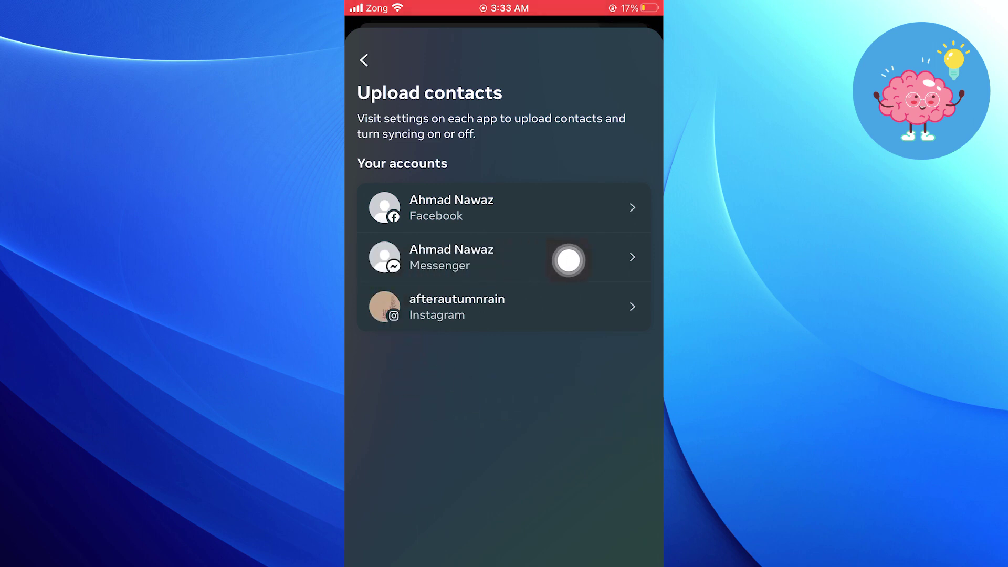
pyautogui.click(637, 261)
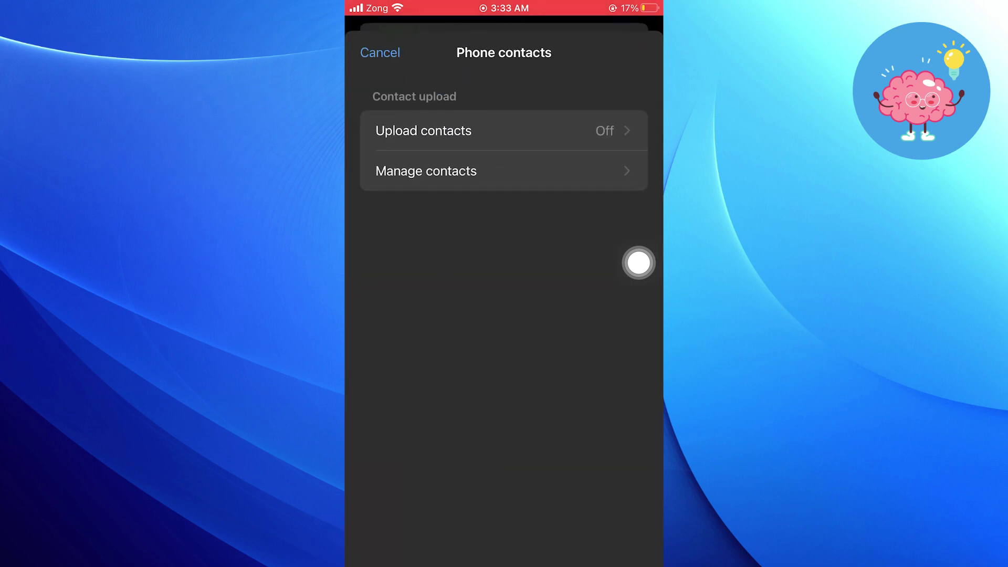
# Turn Upload contacts on for the Messenger account, allowing contact access.
pyautogui.click(638, 136)
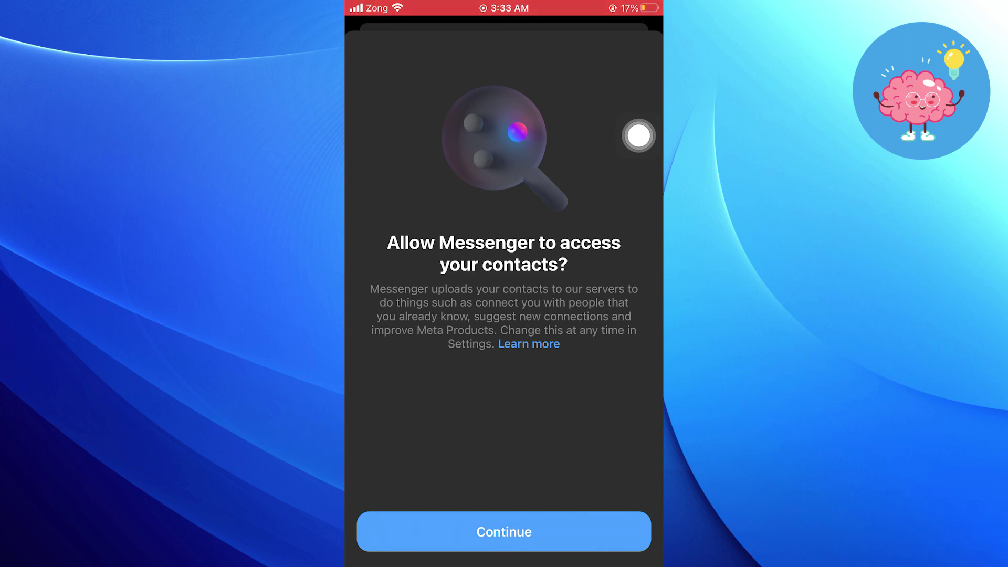
pyautogui.click(505, 532)
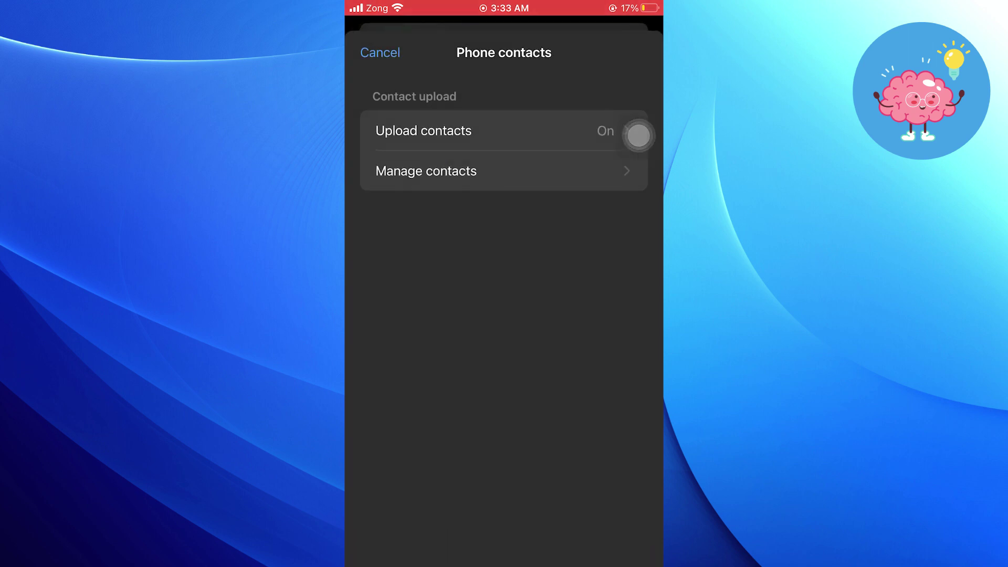
# View Manage your uploaded contacts, return to Phone contacts, then exit to the iPhone home screen.
pyautogui.click(638, 186)
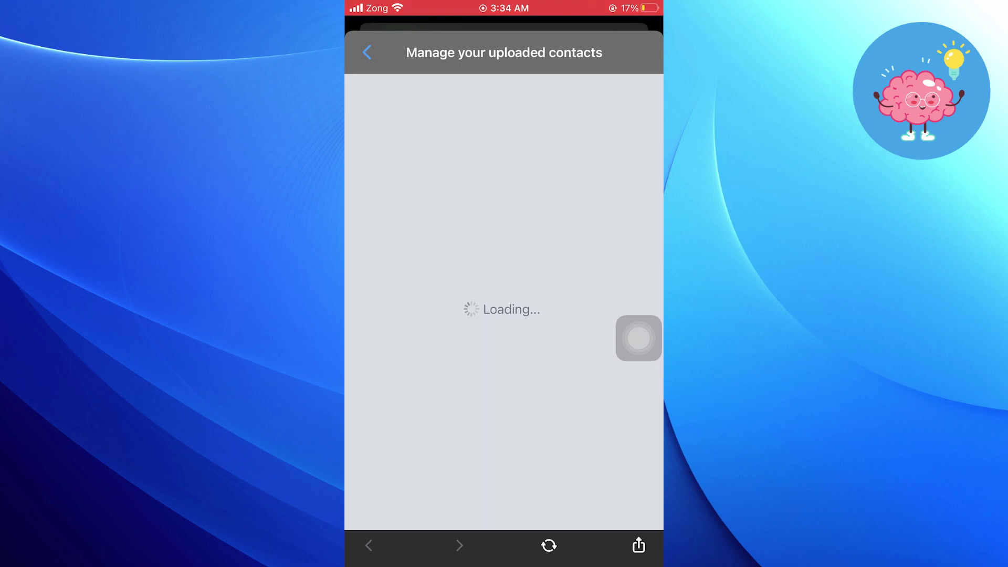
pyautogui.click(366, 53)
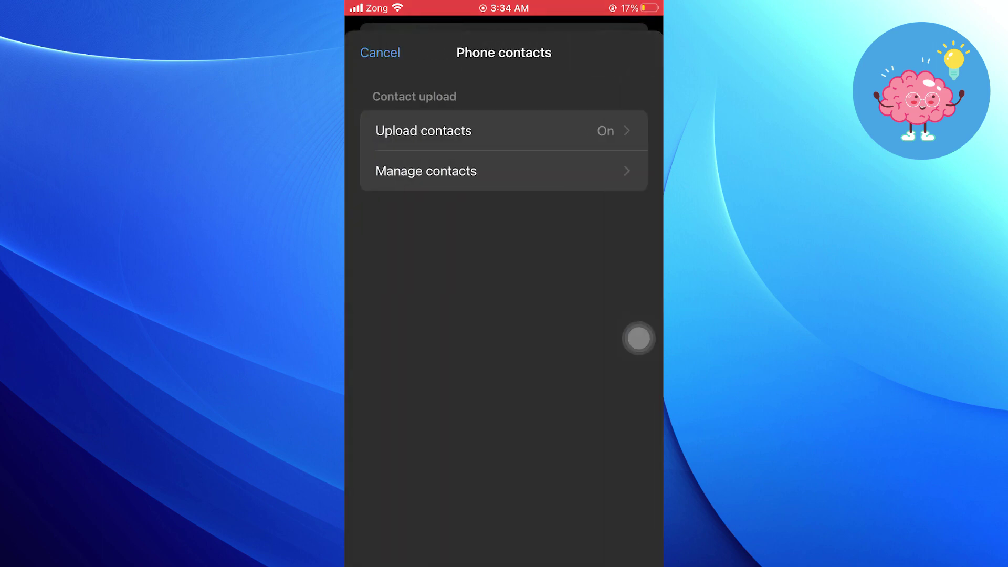
pyautogui.click(639, 338)
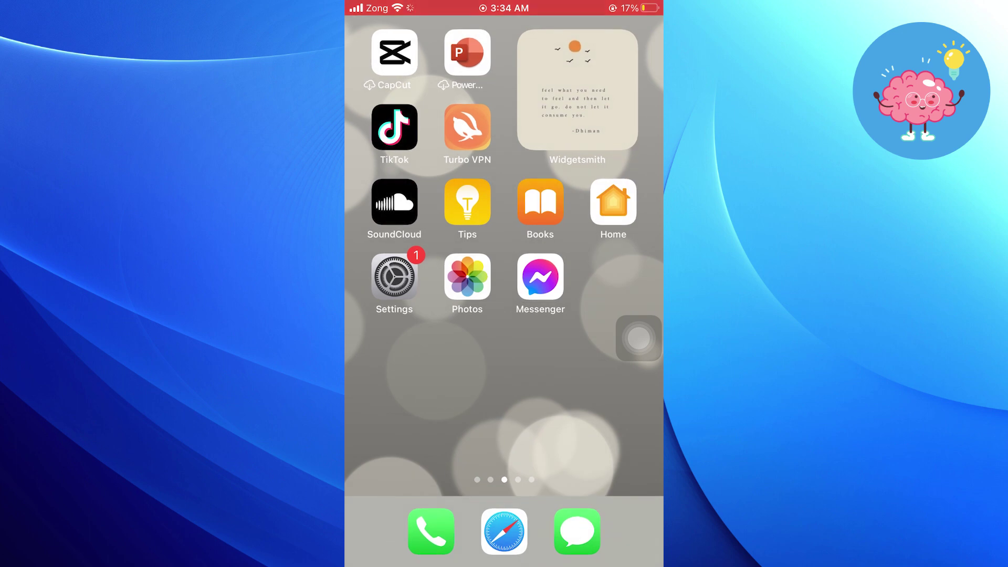